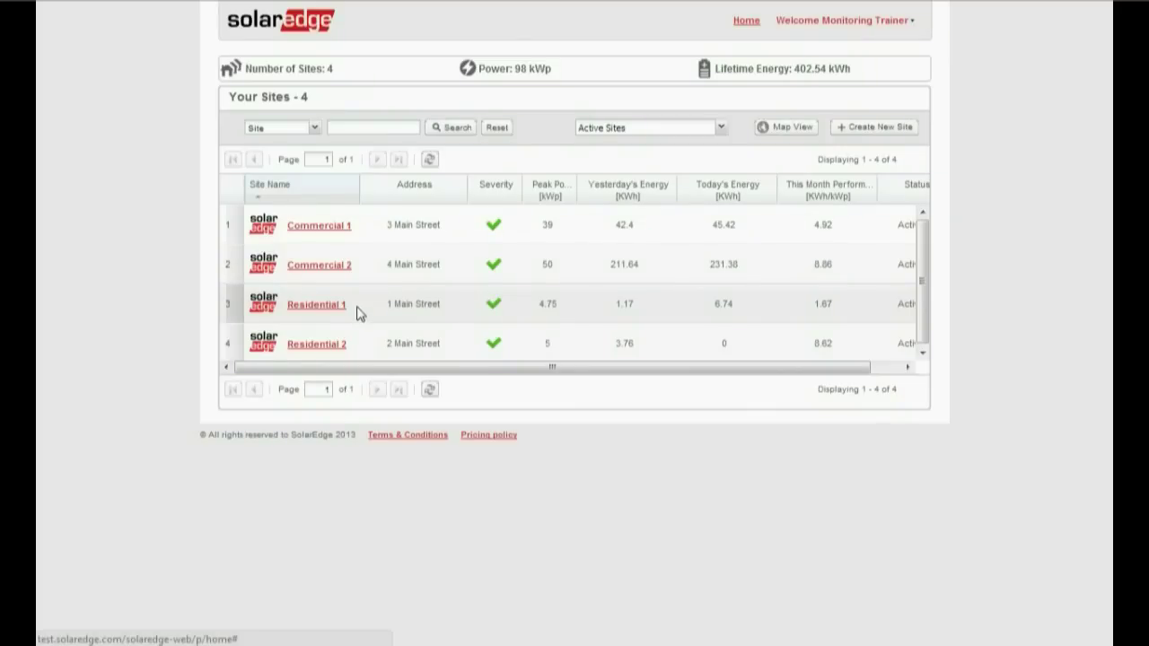
# Open the Residential 1 site's physical layout administration and start a new layout.
pyautogui.click(343, 306)
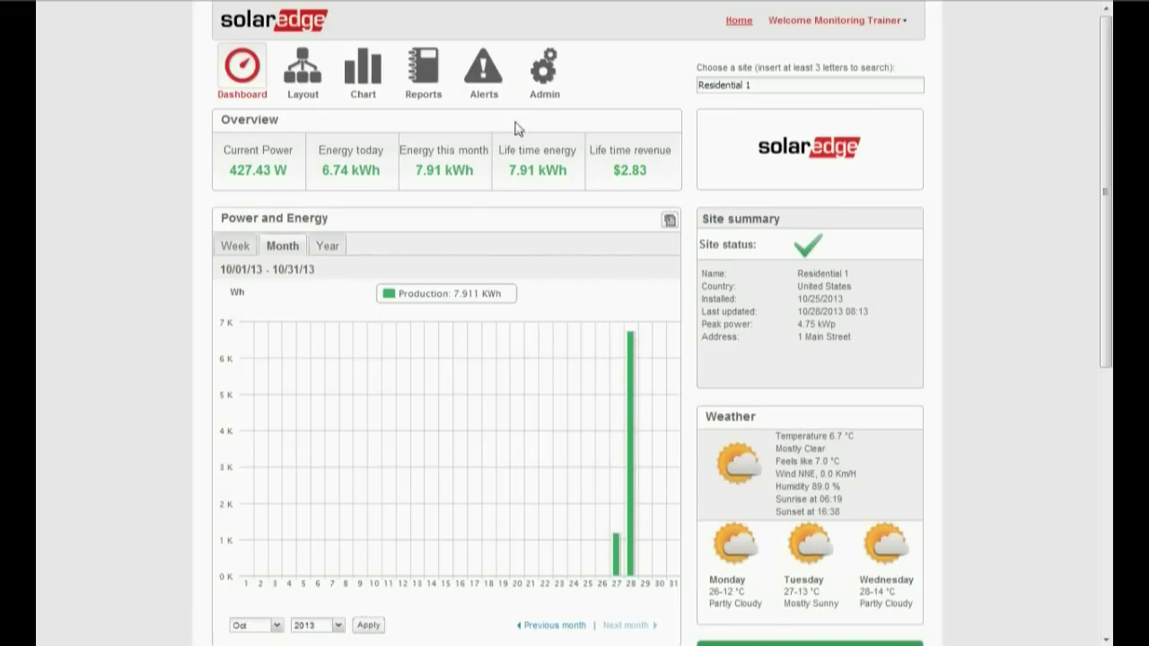
pyautogui.click(542, 90)
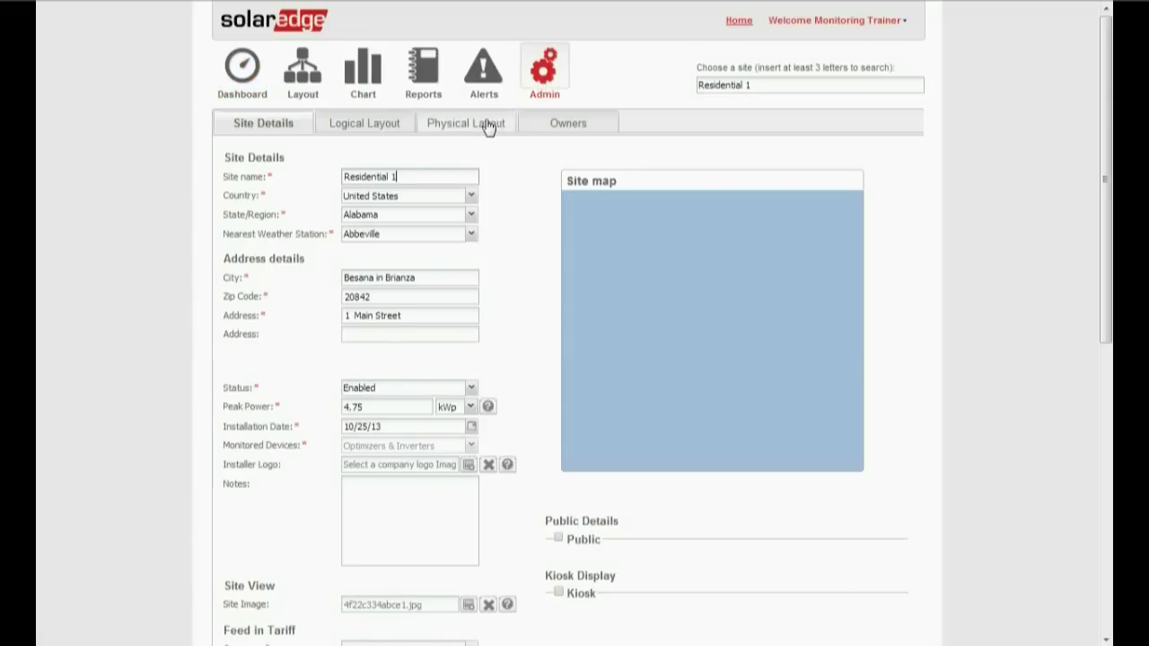
pyautogui.click(478, 123)
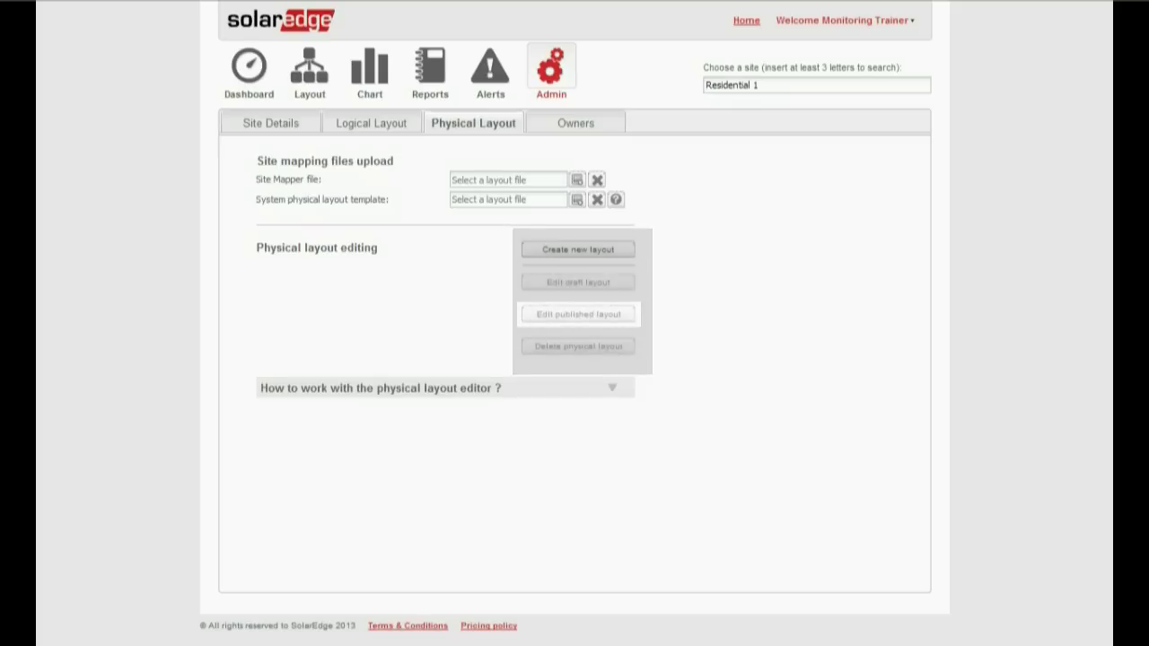
pyautogui.click(619, 250)
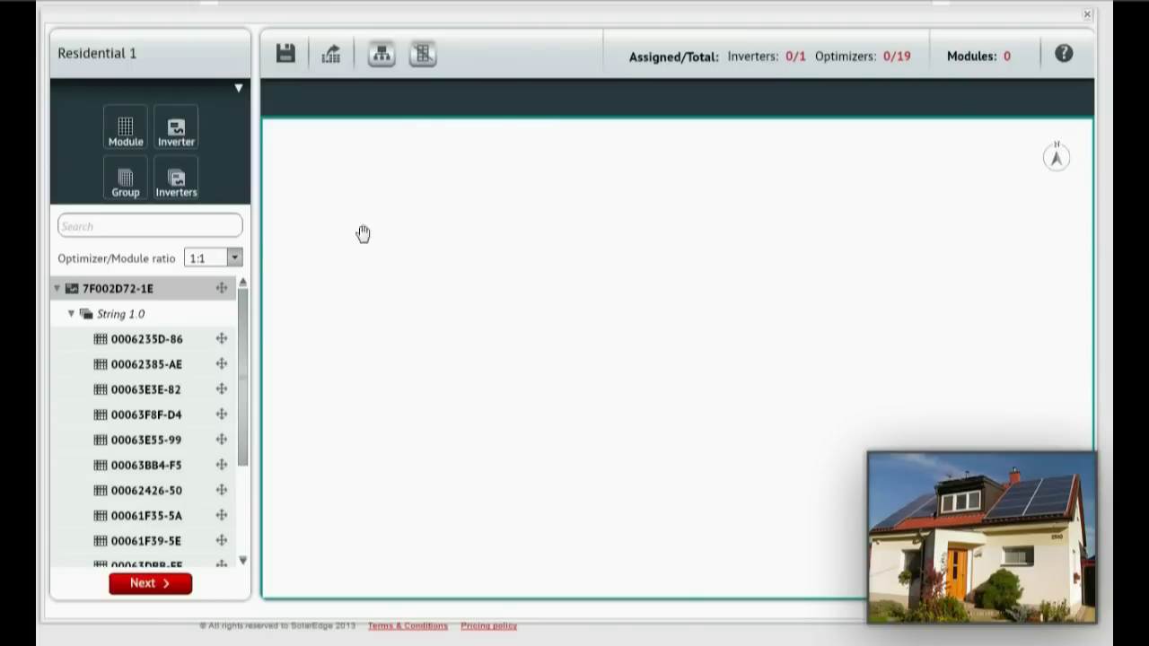
# Place an inverter on the canvas and, beside it, a landscape module group of 2 columns by 5 rows with tilt 45 and azimuth 180.
pyautogui.moveTo(176, 131); pyautogui.dragTo(348, 177)
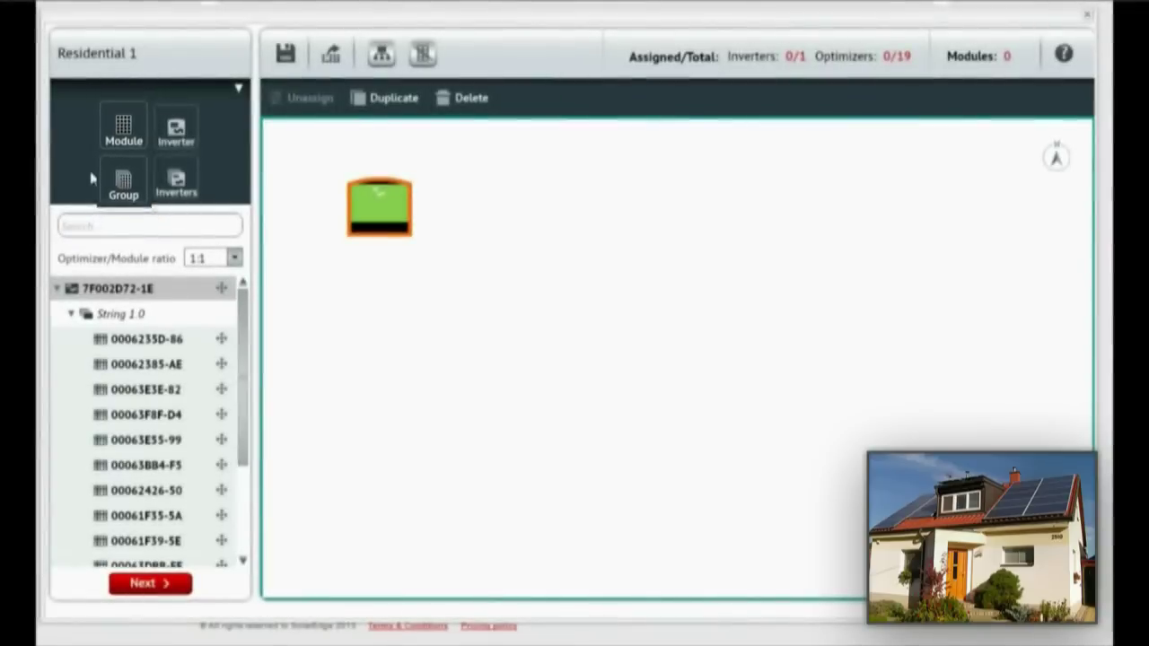
pyautogui.moveTo(124, 180); pyautogui.dragTo(505, 217)
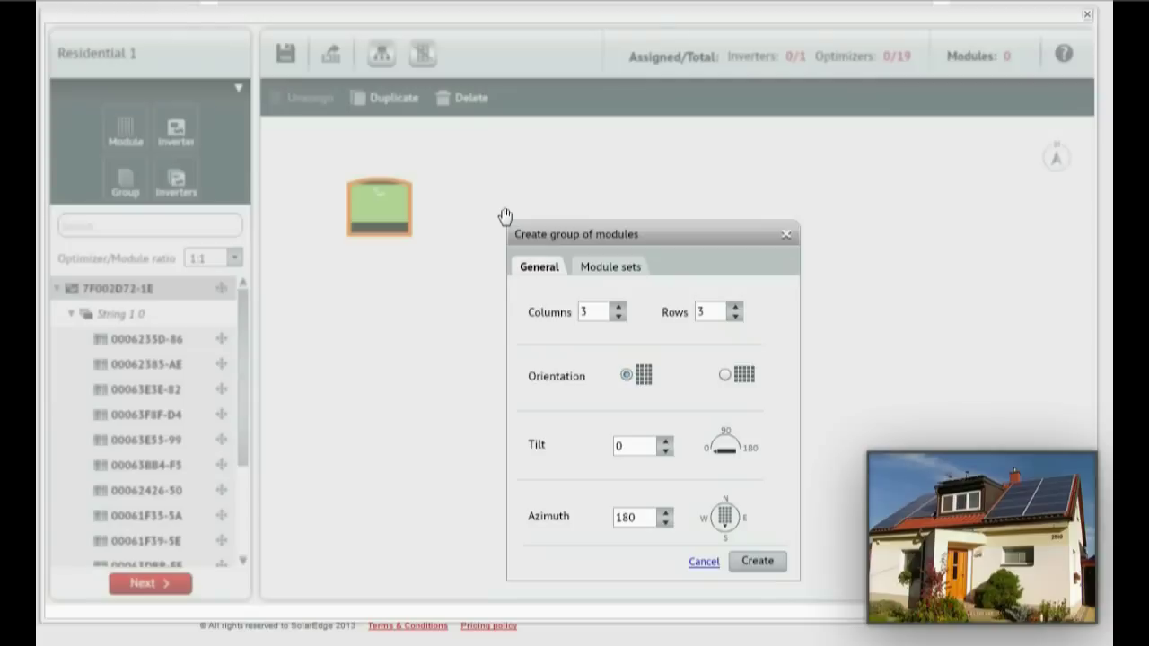
pyautogui.click(599, 318)
pyautogui.click(719, 320)
pyautogui.write('5')
pyautogui.click(726, 376)
pyautogui.click(649, 448)
pyautogui.press('BackSpace')
pyautogui.click(758, 561)
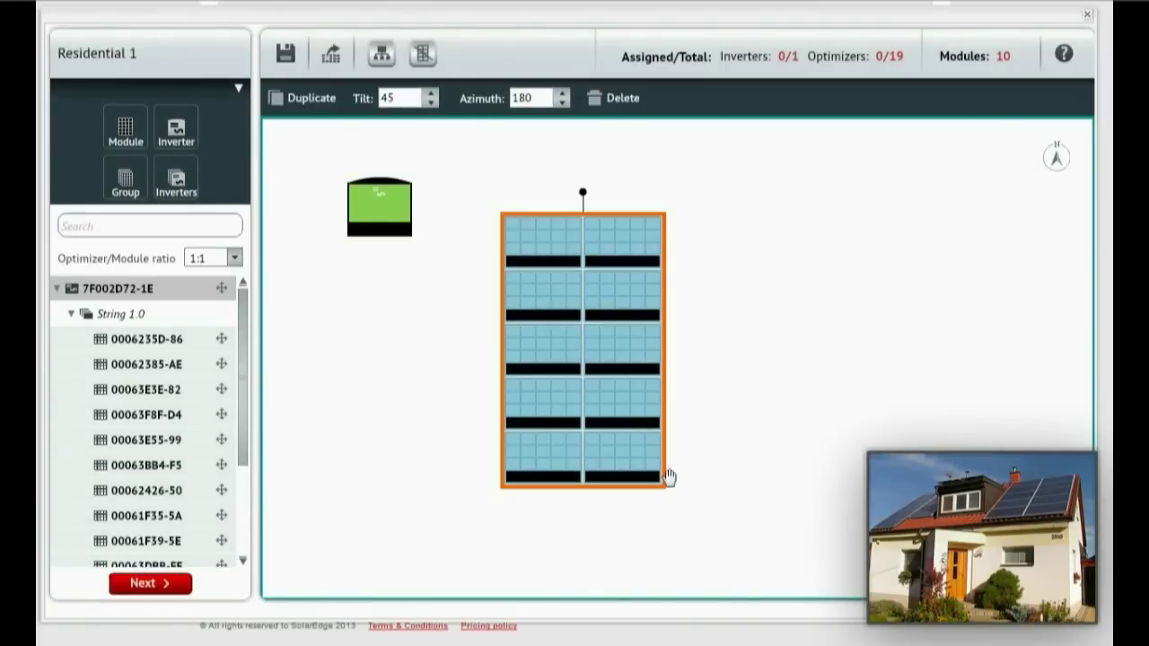
pyautogui.moveTo(592, 425); pyautogui.dragTo(587, 395)
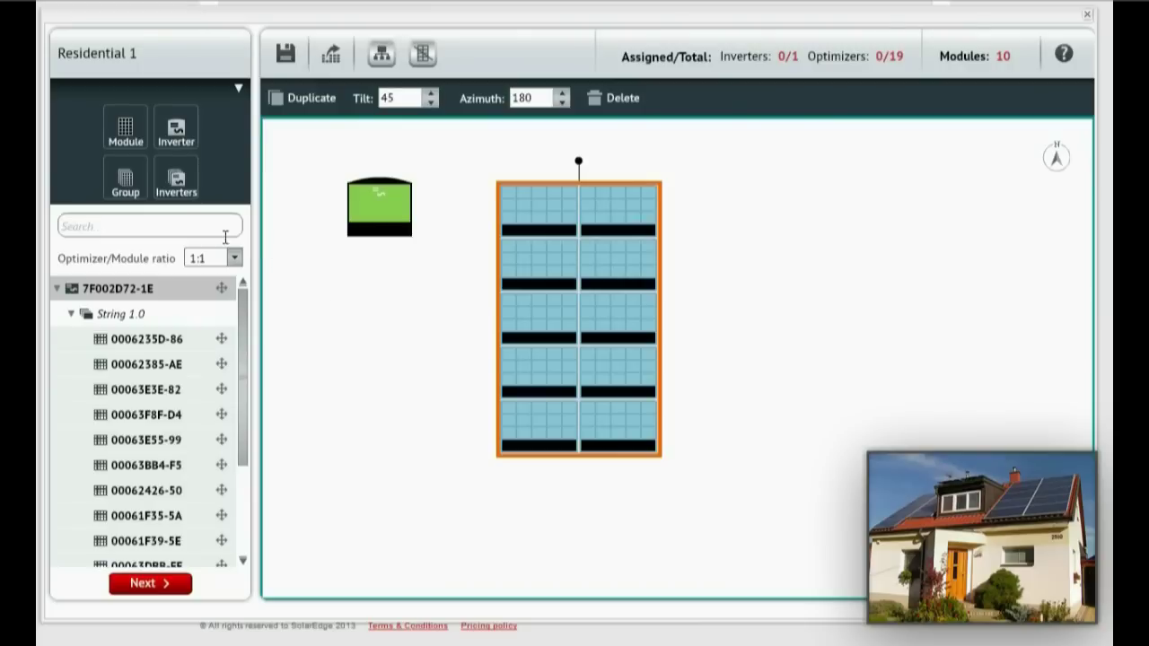
# Create a second landscape group of 2 columns by 5 rows, tilt 45, azimuth 180, and align it beside the first group.
pyautogui.moveTo(135, 187); pyautogui.dragTo(738, 343)
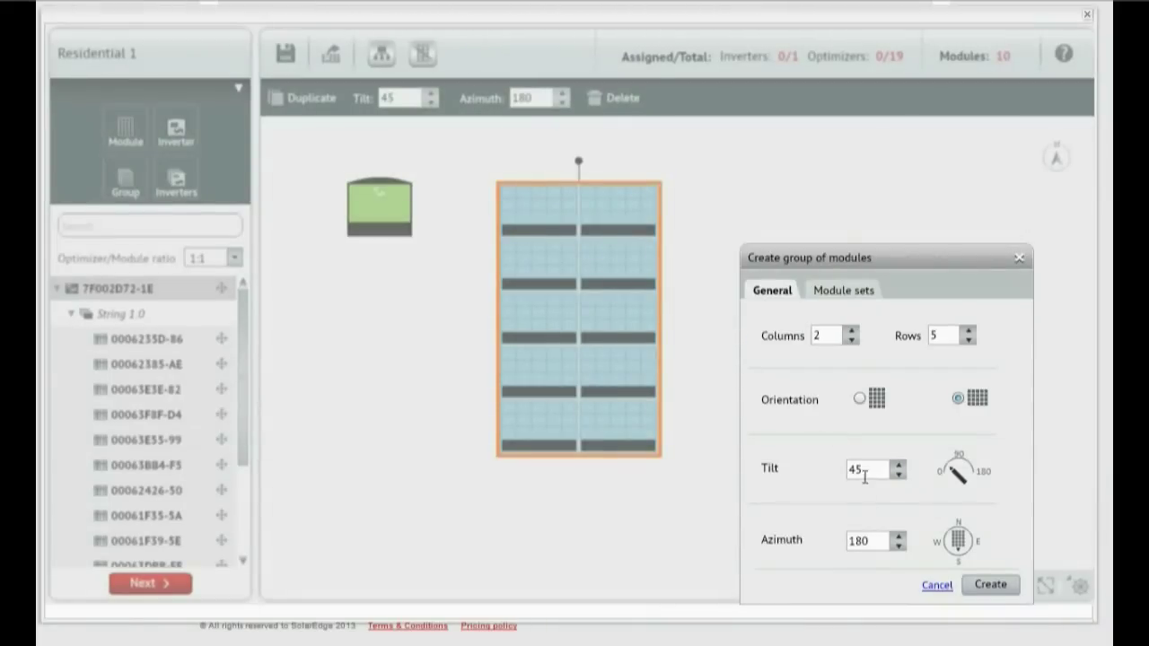
pyautogui.click(1008, 579)
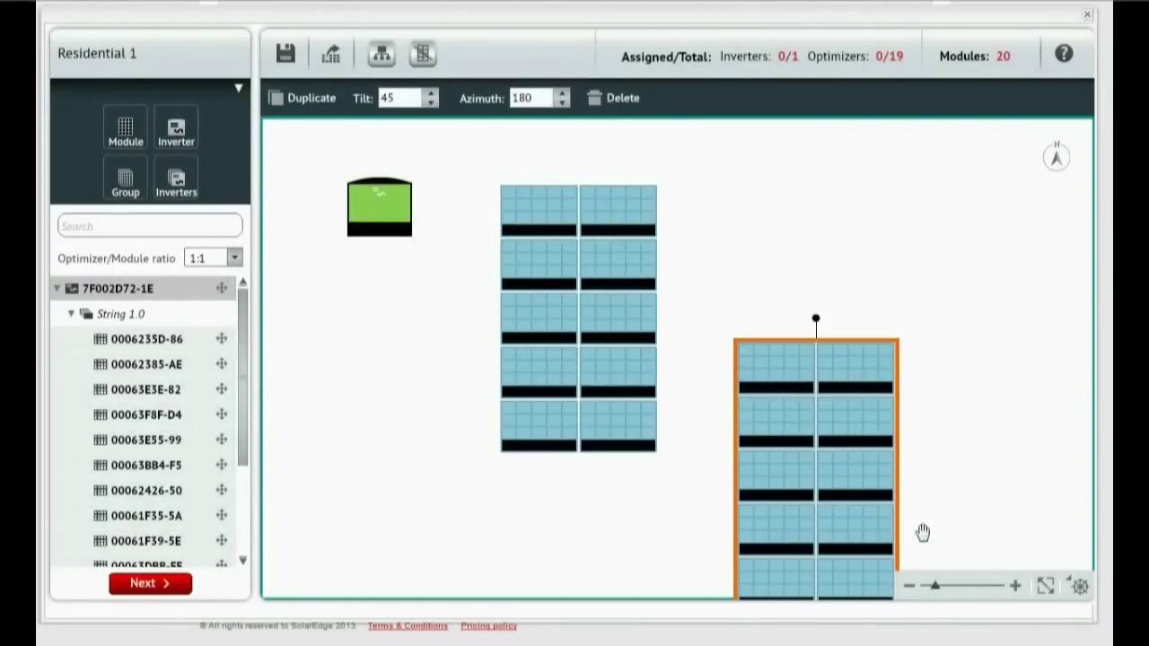
pyautogui.moveTo(826, 516); pyautogui.dragTo(787, 362)
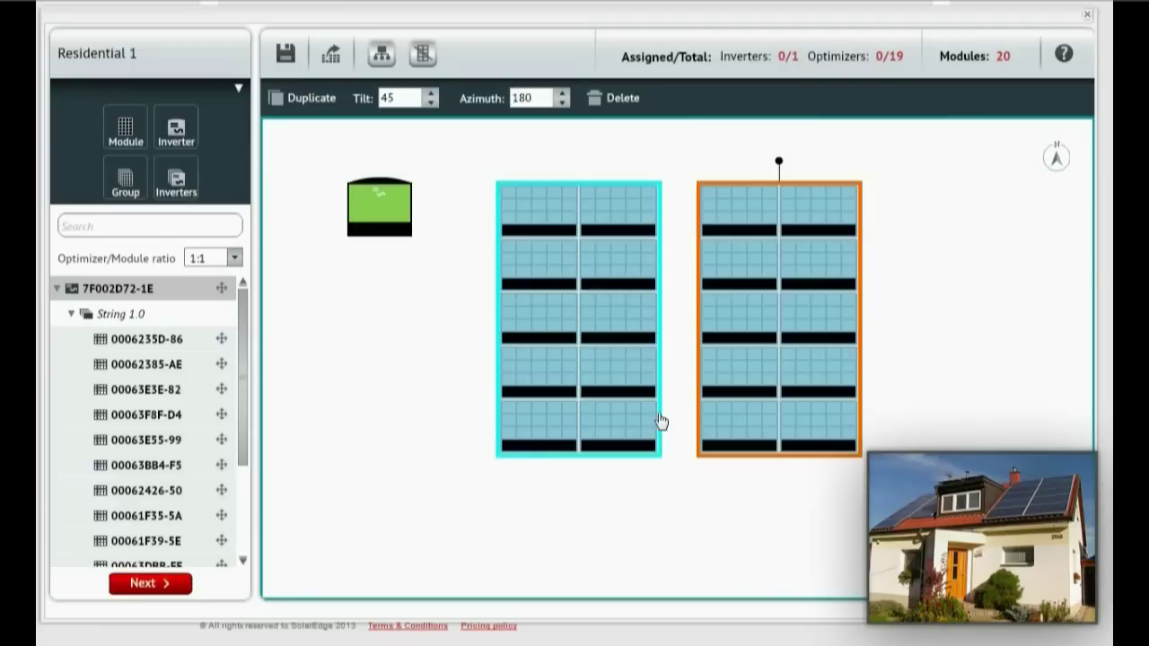
# Delete both modules in the bottom row of the group nearest the inverter.
pyautogui.click(631, 431)
pyautogui.click(631, 431)
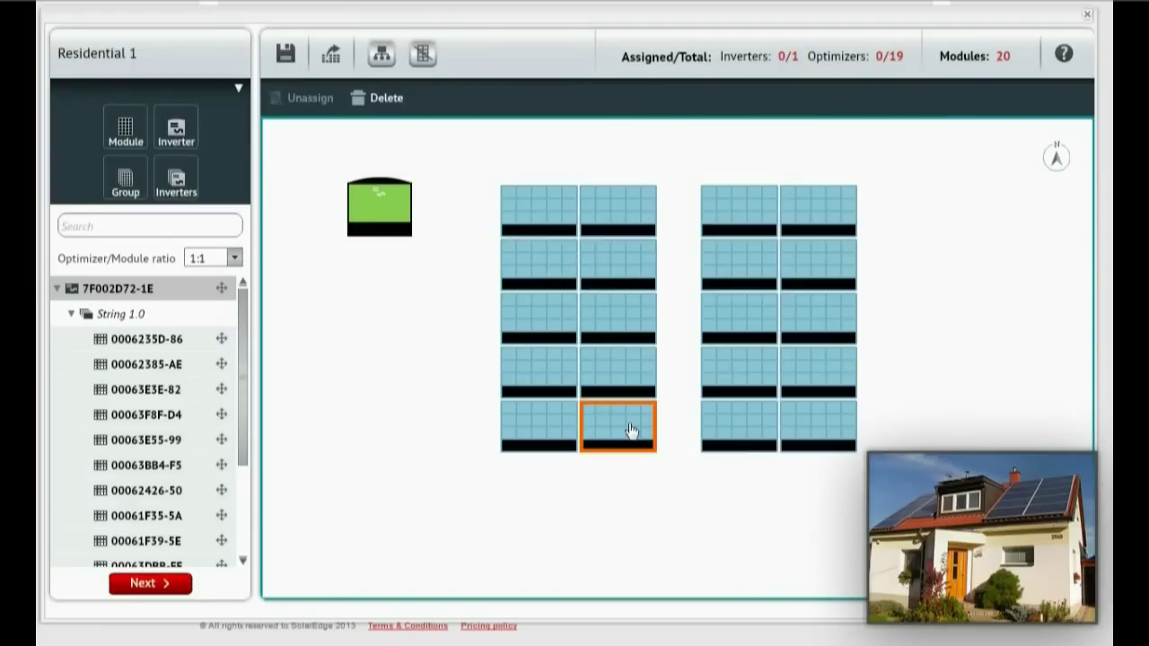
pyautogui.keyDown('ctrl'); pyautogui.click(532, 428); pyautogui.keyUp('ctrl')
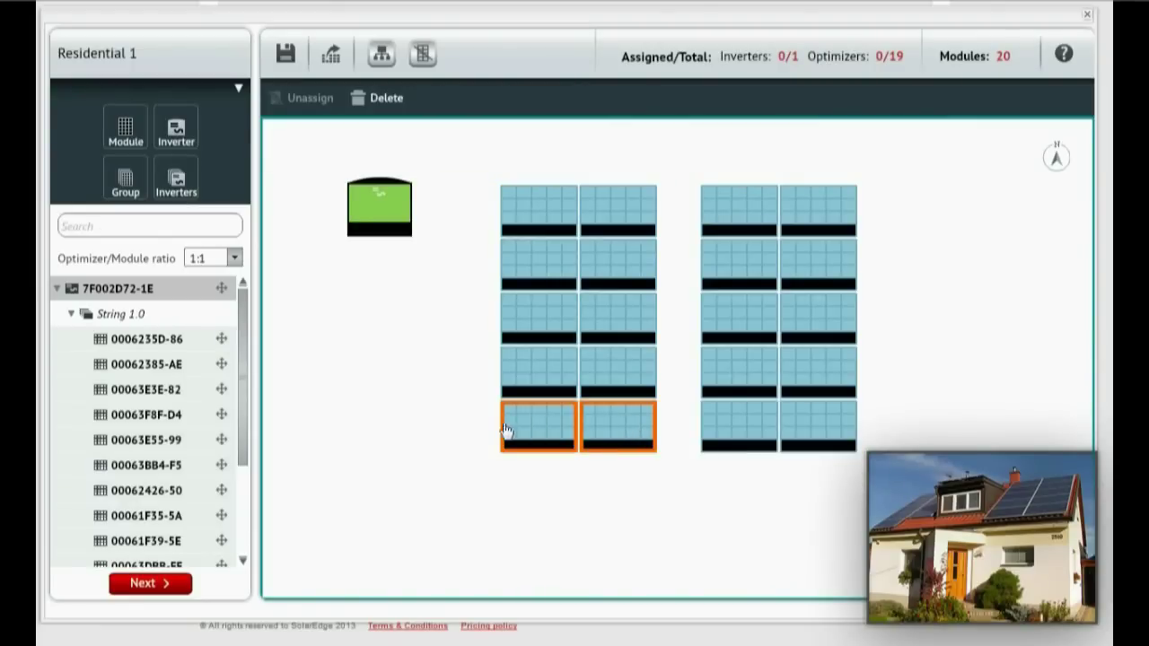
pyautogui.click(385, 99)
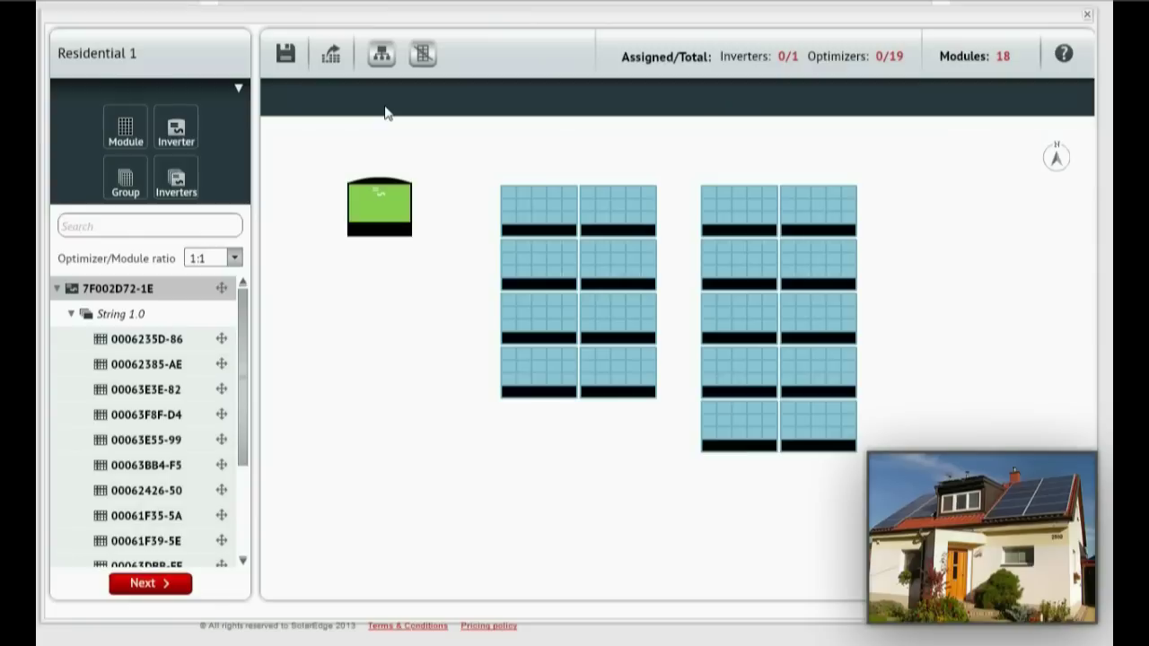
# Show the deleted modules and restore the left one in the first group's bottom row.
pyautogui.click(426, 70)
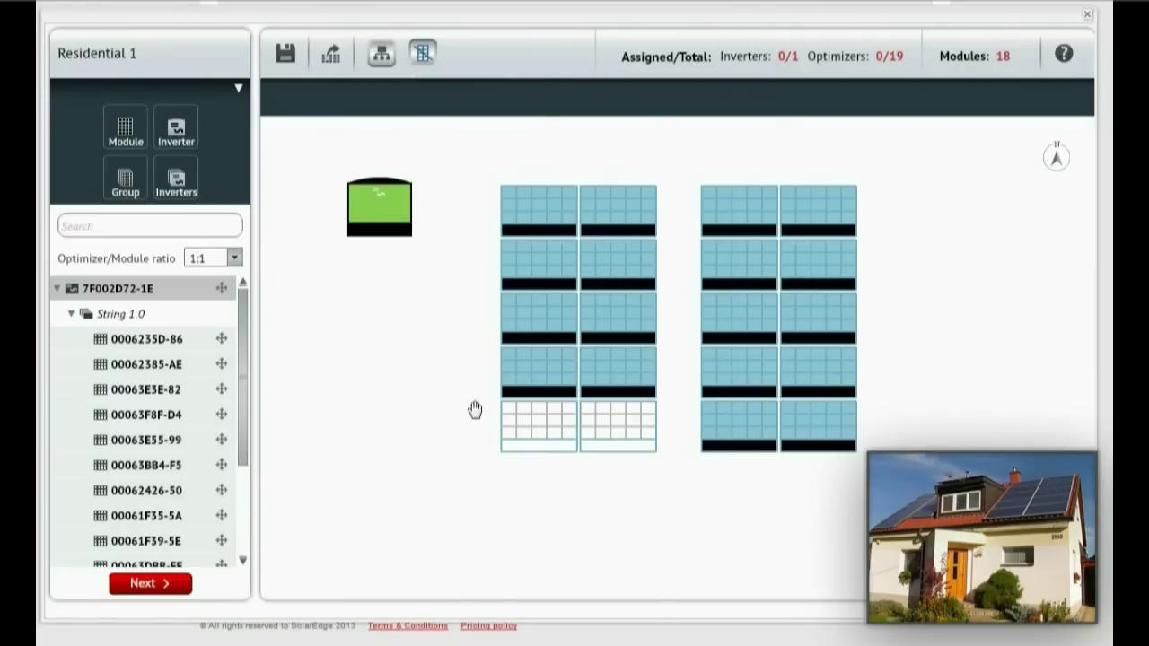
pyautogui.click(526, 431)
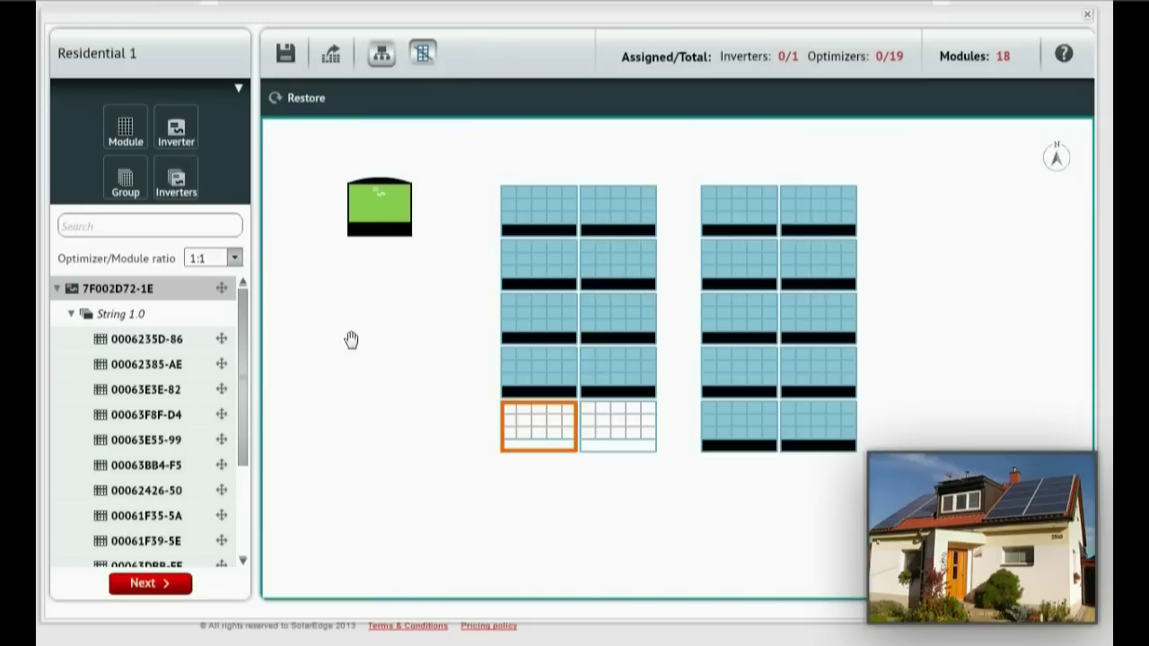
pyautogui.click(303, 101)
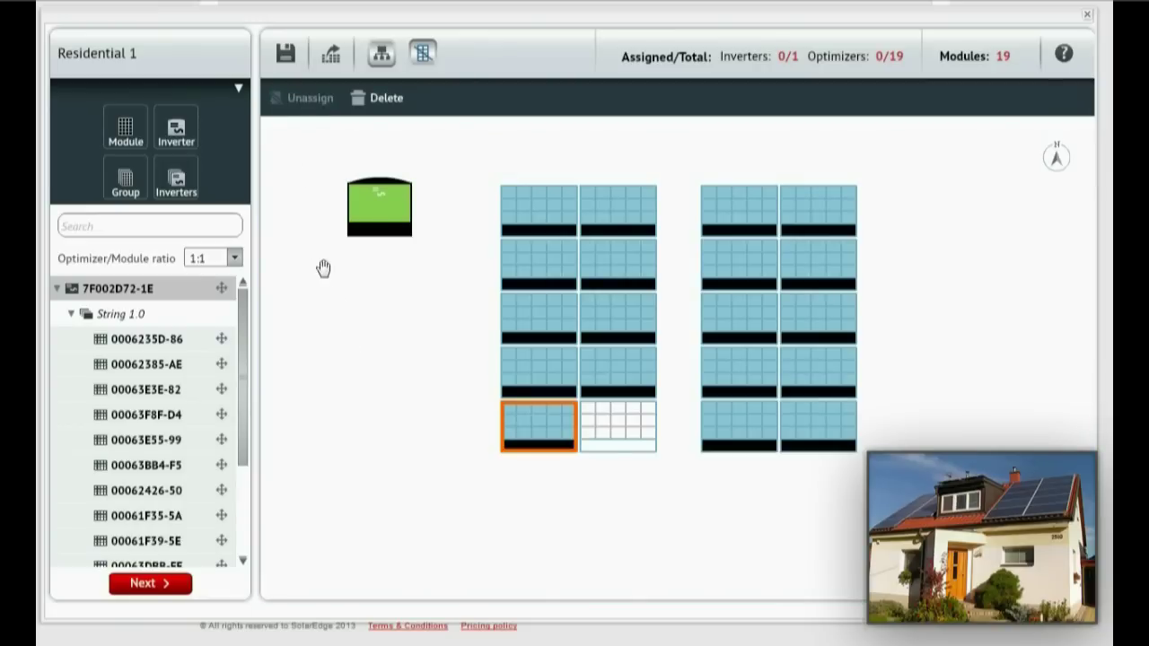
pyautogui.moveTo(417, 392); pyautogui.dragTo(421, 389)
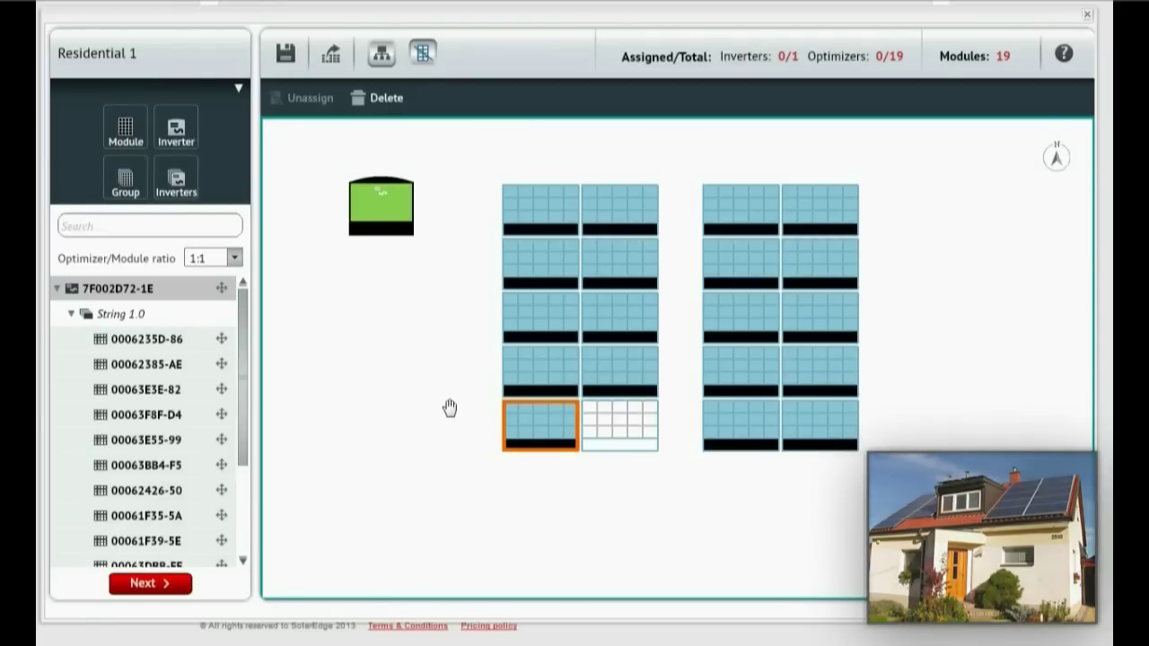
# Hide the deleted module's placeholder and clear the group selection.
pyautogui.click(617, 435)
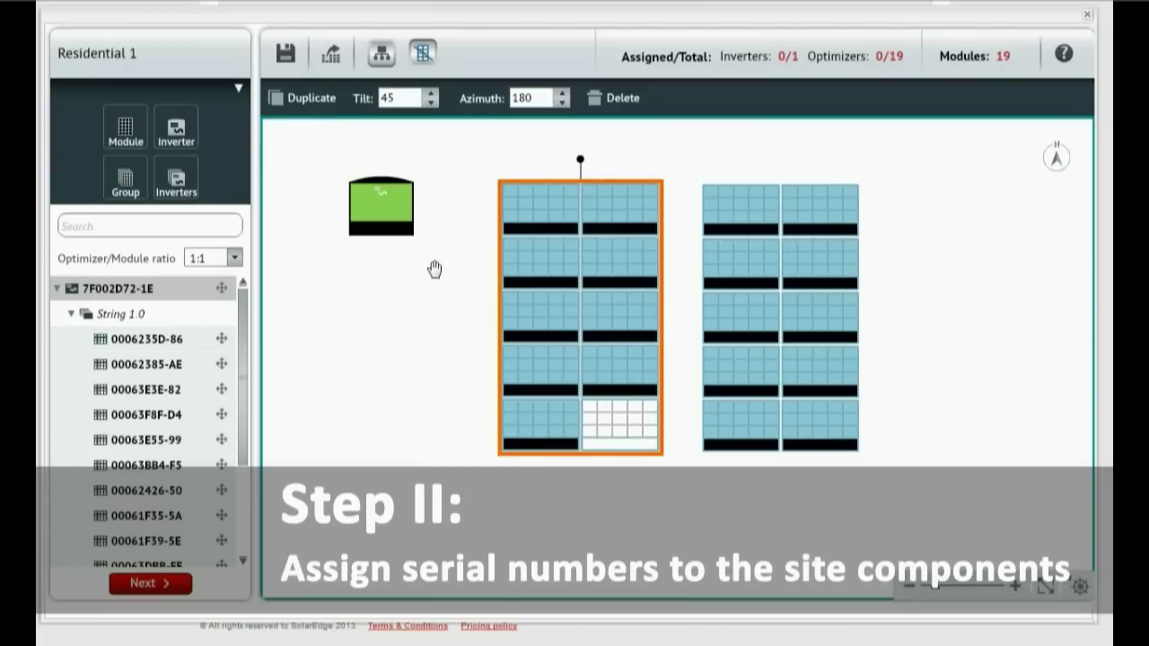
pyautogui.click(422, 54)
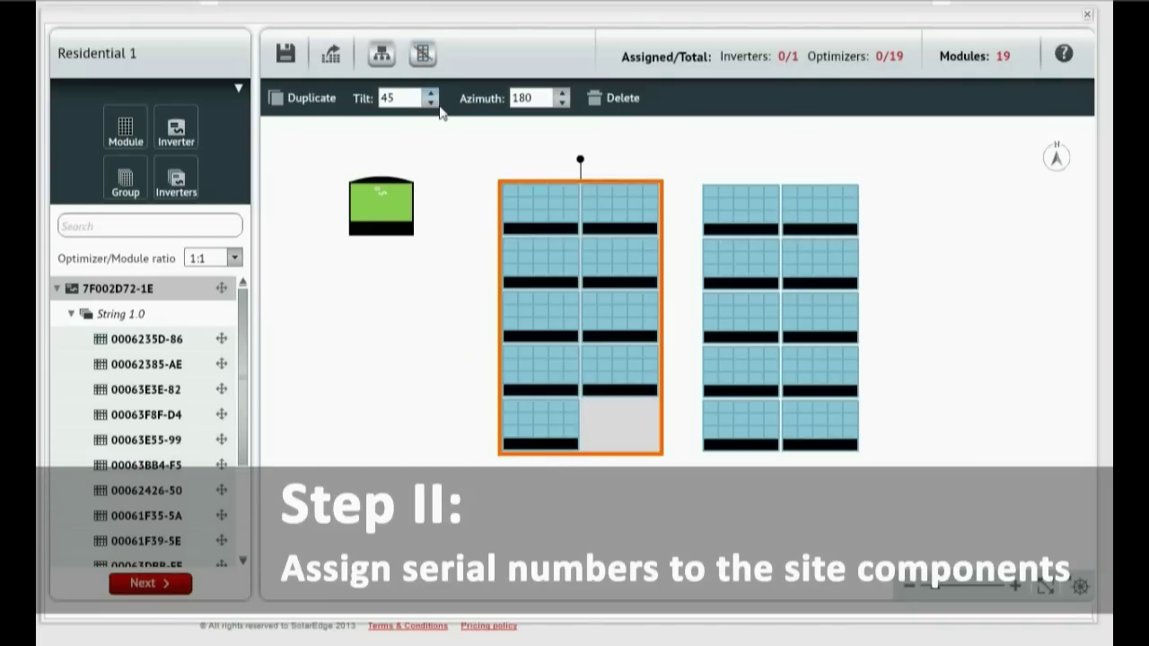
pyautogui.click(463, 188)
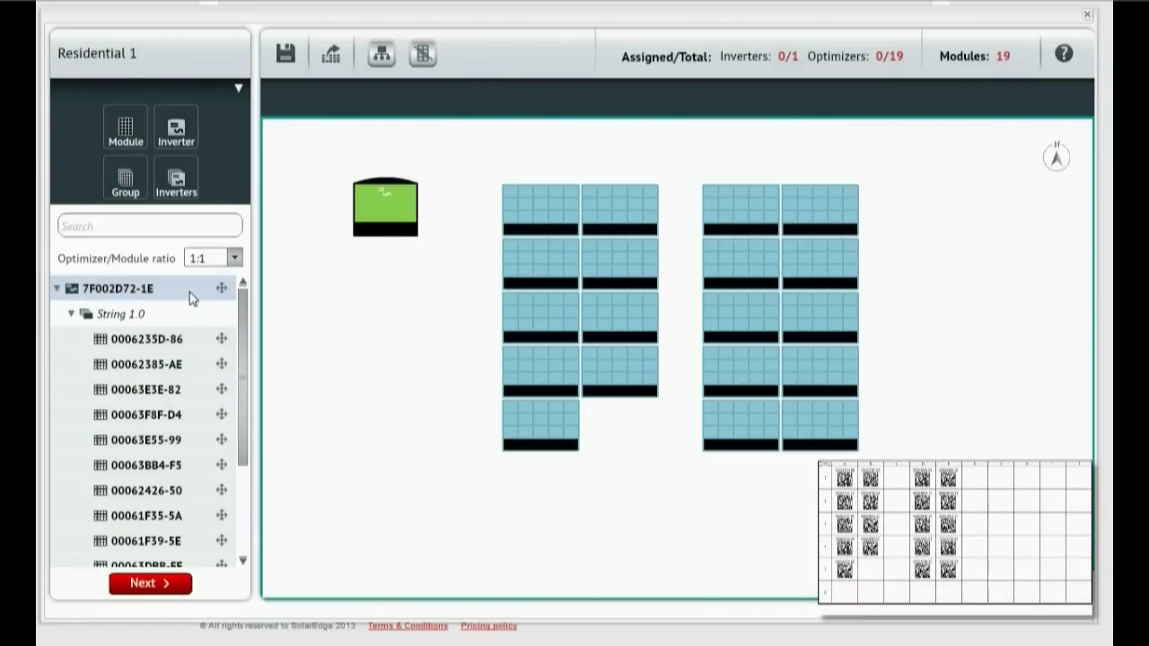
# Assign serial number 7F002D72-1E to the inverter and optimizers 0006235D-86, 00062385-AE, 00063E3E-82, 00063F8F-D4 and 00063F87-CC to their modules as on the paper site map.
pyautogui.moveTo(189, 292); pyautogui.dragTo(378, 226)
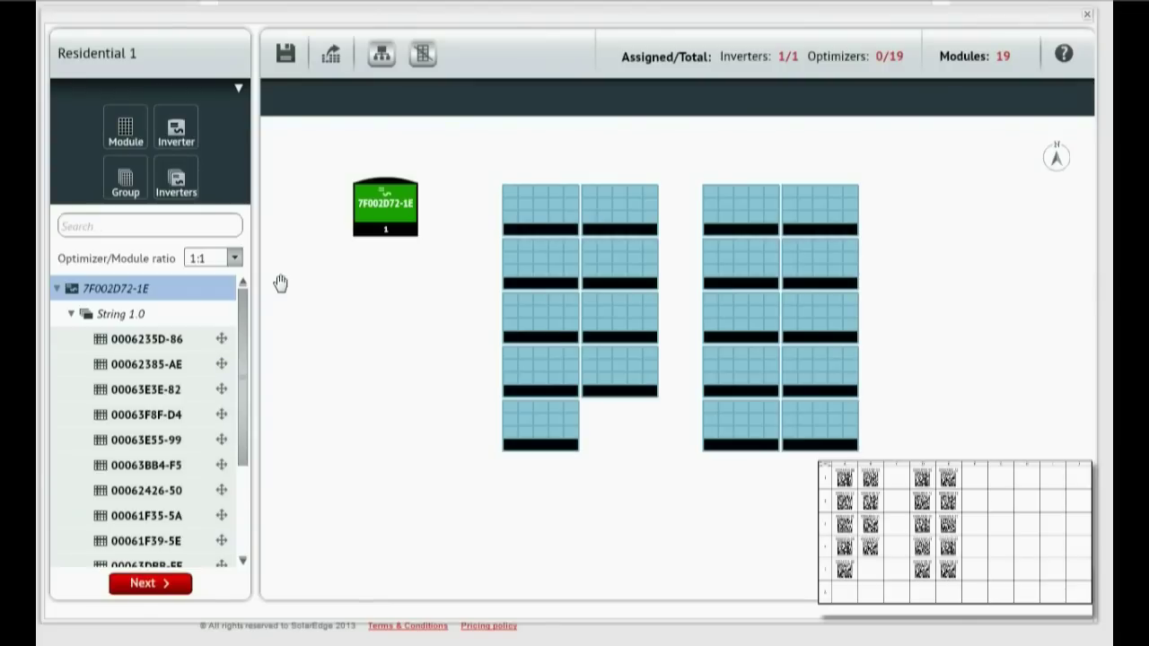
pyautogui.moveTo(208, 340); pyautogui.dragTo(509, 221)
pyautogui.moveTo(192, 340); pyautogui.dragTo(825, 232)
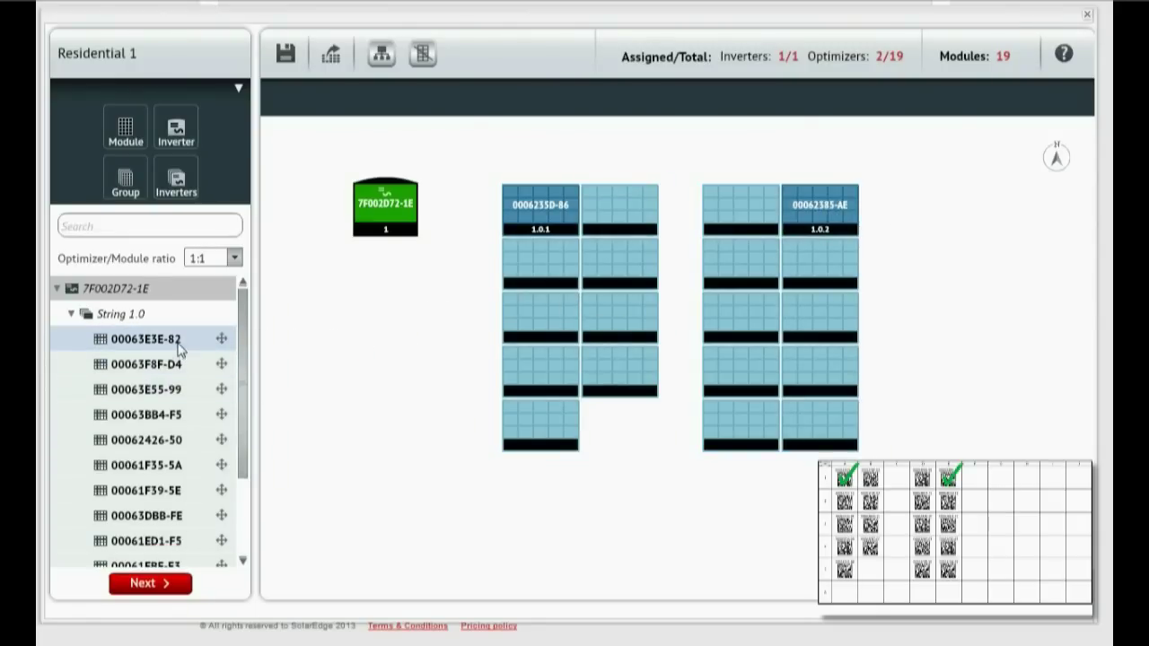
pyautogui.moveTo(184, 343); pyautogui.dragTo(816, 379)
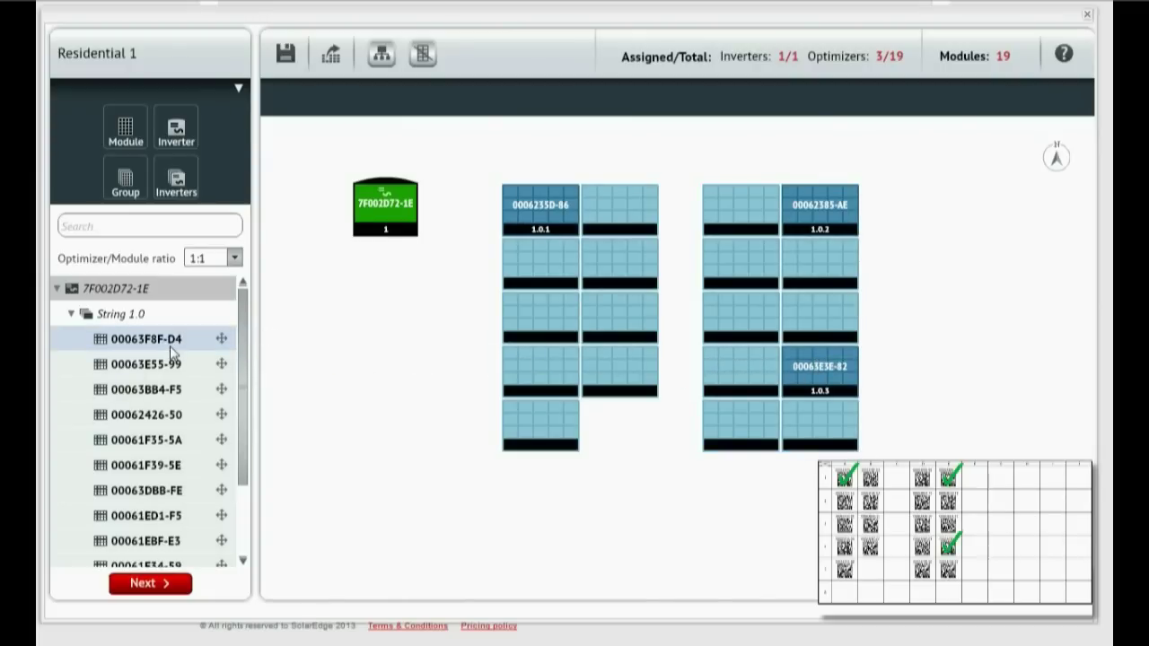
pyautogui.moveTo(172, 343); pyautogui.dragTo(609, 225)
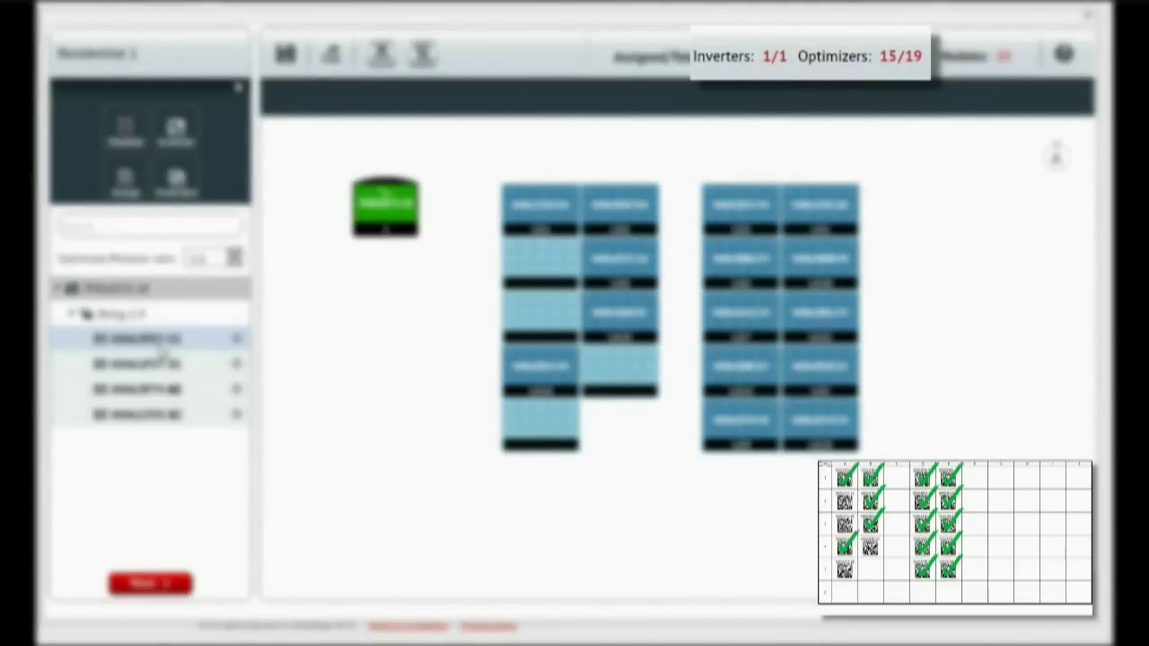
pyautogui.moveTo(160, 341); pyautogui.dragTo(600, 387)
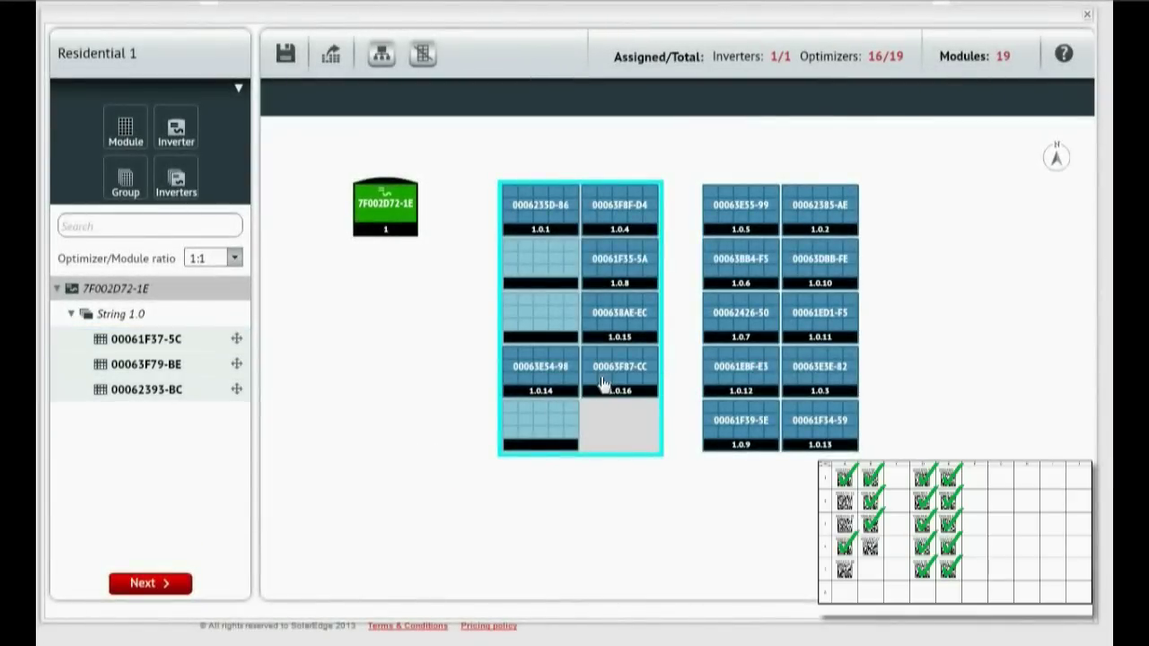
# Assign optimizer 00061F37-5C to the third module in the first group's left column and unassign it again.
pyautogui.moveTo(204, 347); pyautogui.dragTo(539, 316)
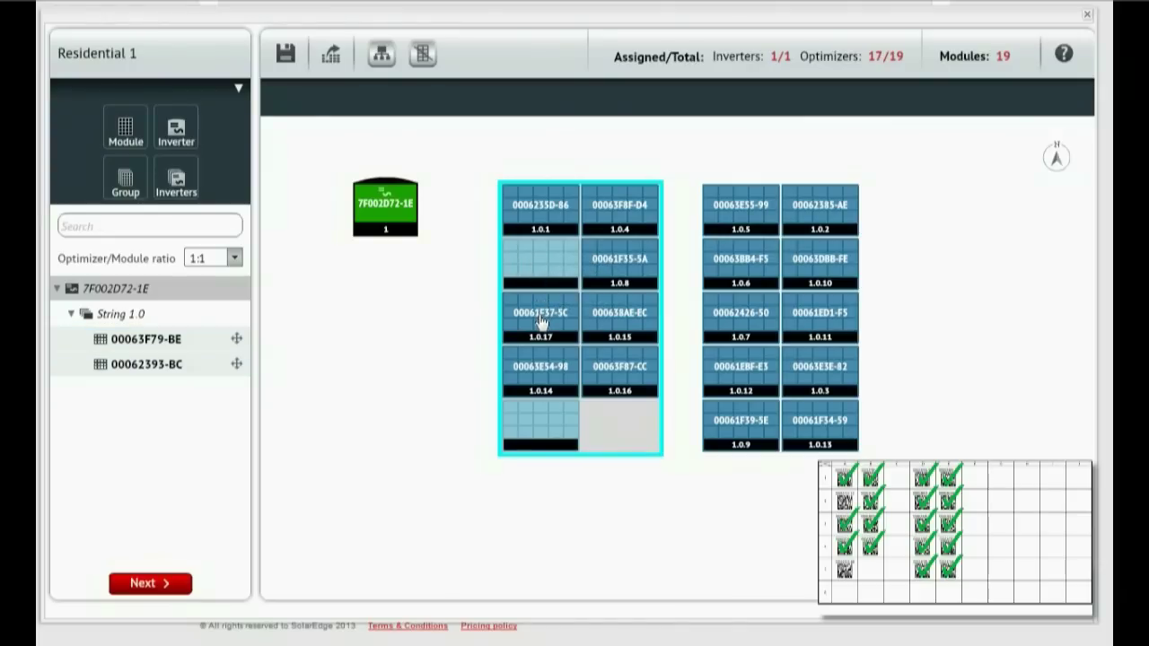
pyautogui.click(536, 321)
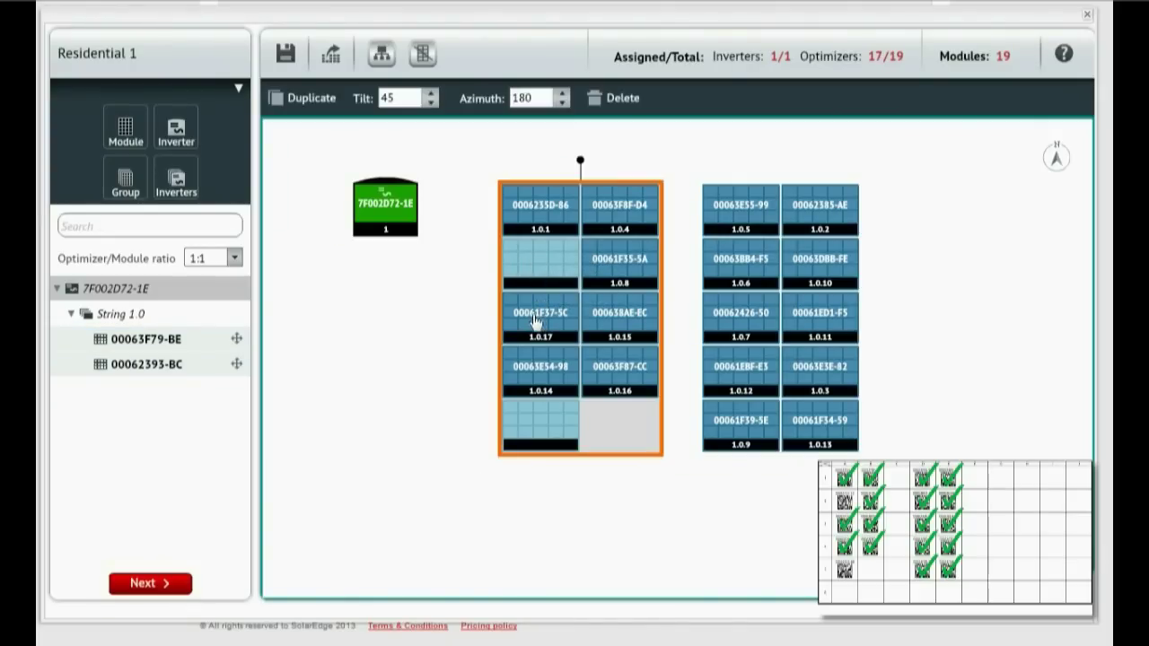
pyautogui.click(536, 321)
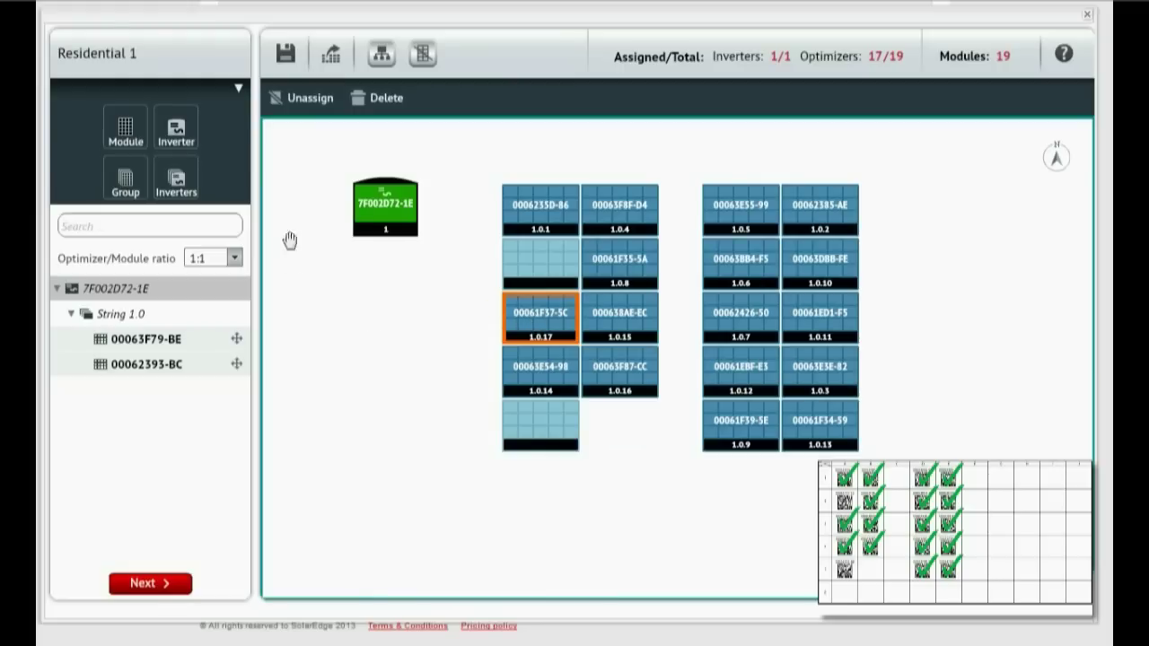
pyautogui.click(302, 105)
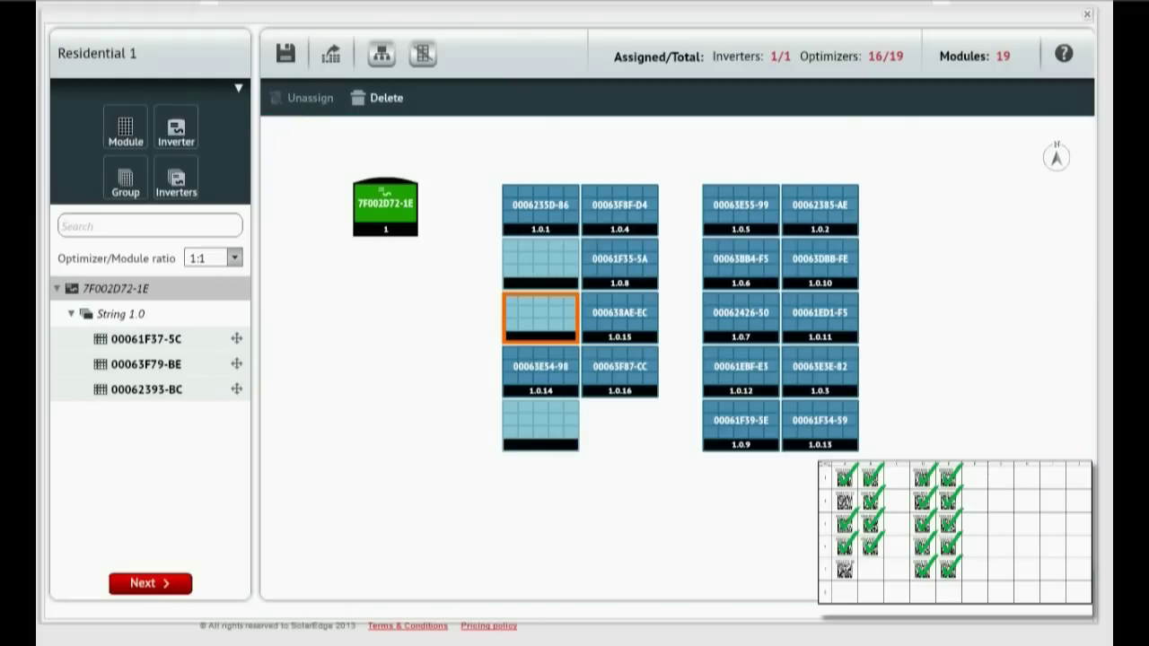
# Assign optimizers 00061F37-5C, 00063F79-BE and 00062393-BC to the second, third and fifth modules of the first group's left column.
pyautogui.moveTo(218, 303); pyautogui.dragTo(514, 437)
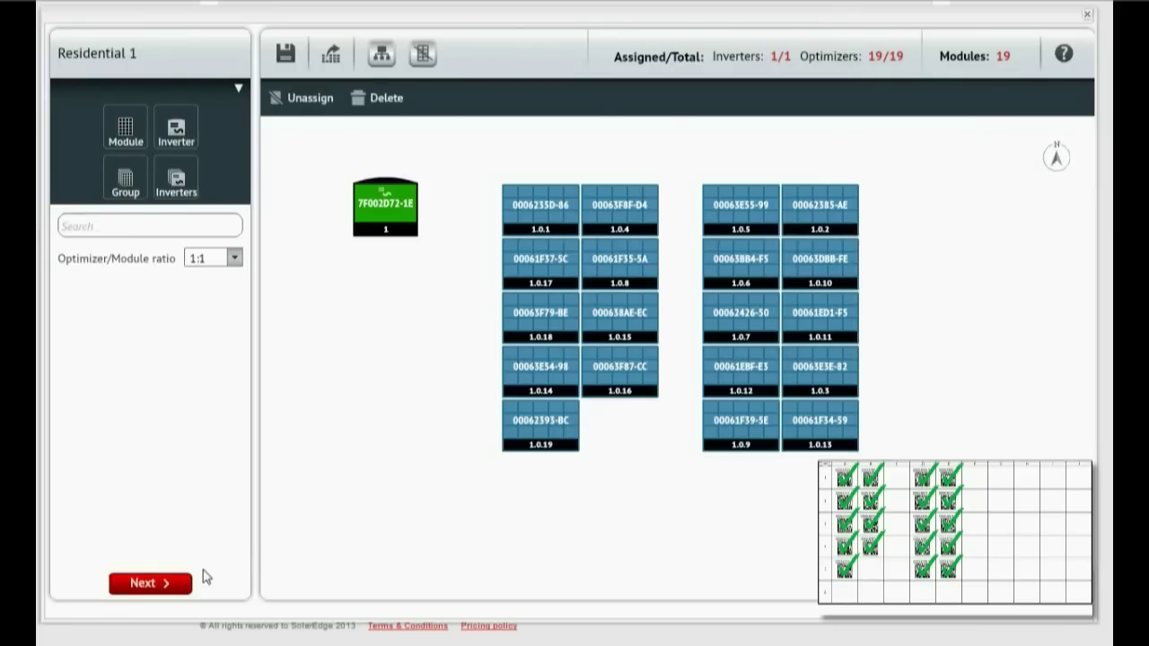
# Proceed to the stringing stage and select inverter 7F002D72-1E for string assignment.
pyautogui.click(178, 583)
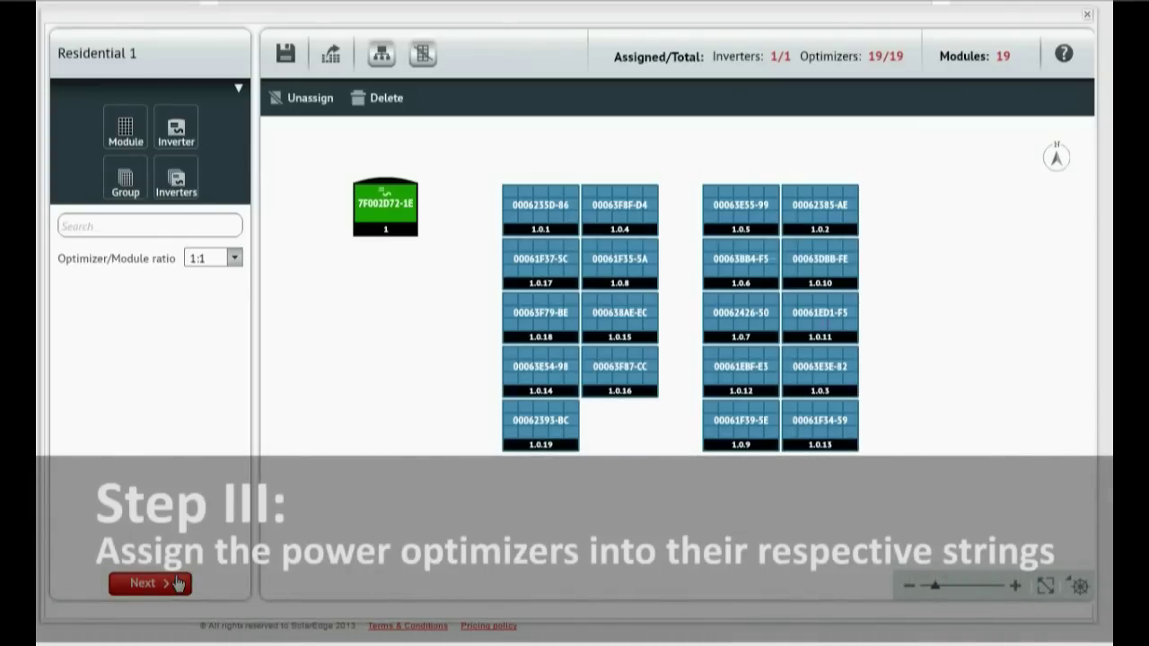
pyautogui.click(178, 583)
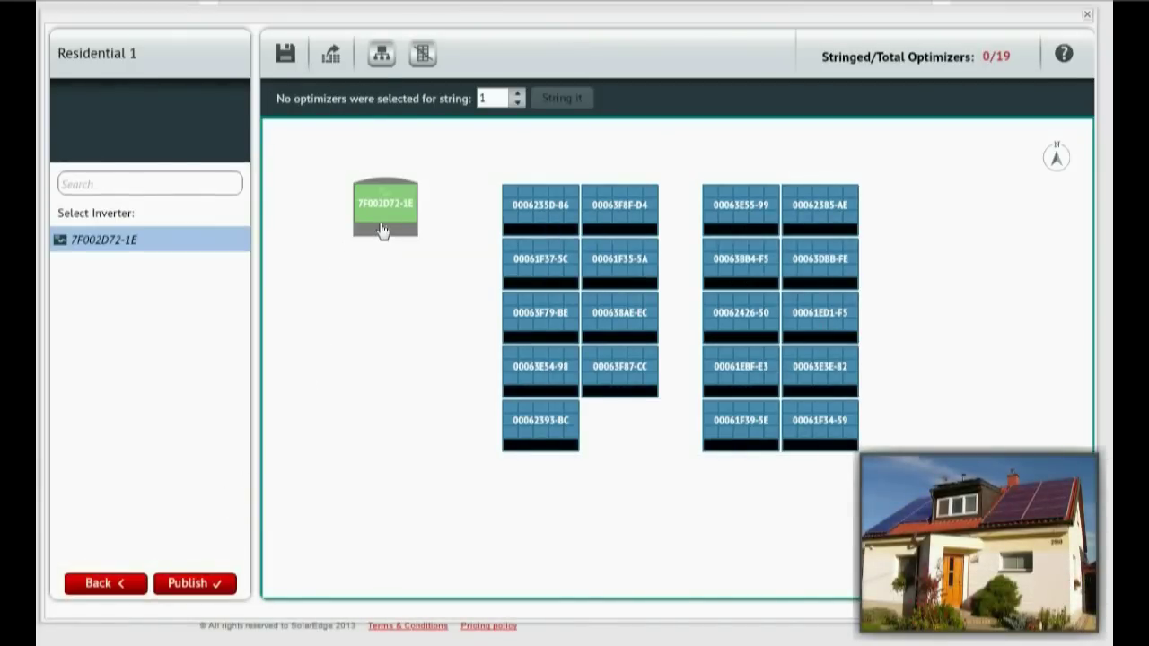
pyautogui.moveTo(220, 240); pyautogui.dragTo(204, 240)
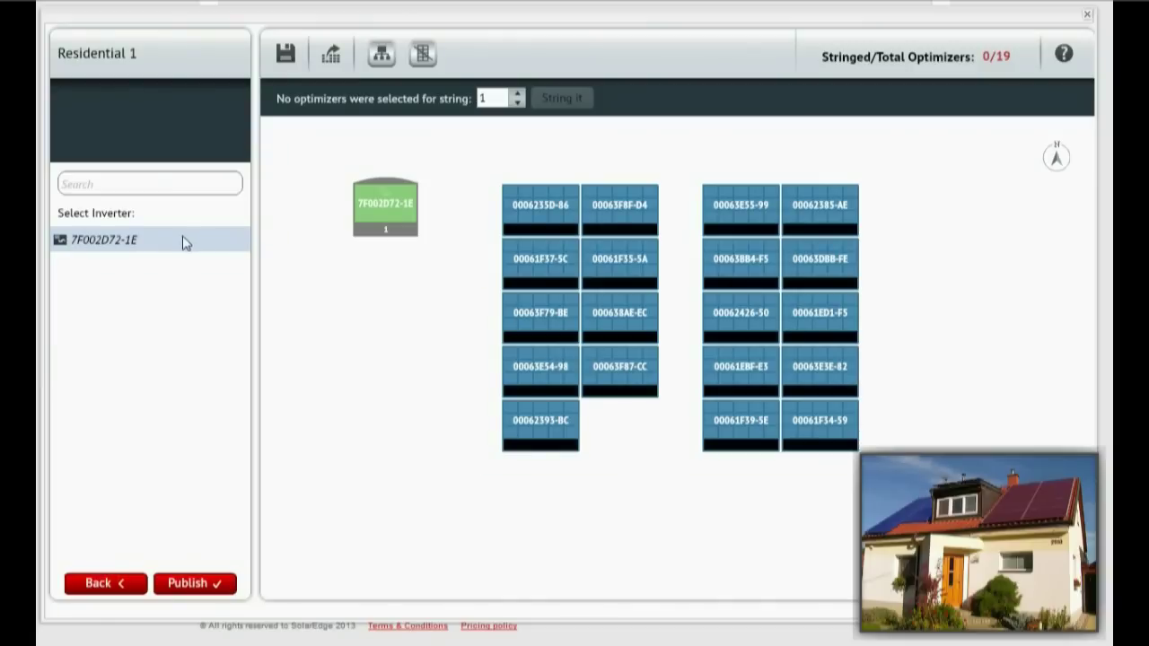
pyautogui.click(149, 235)
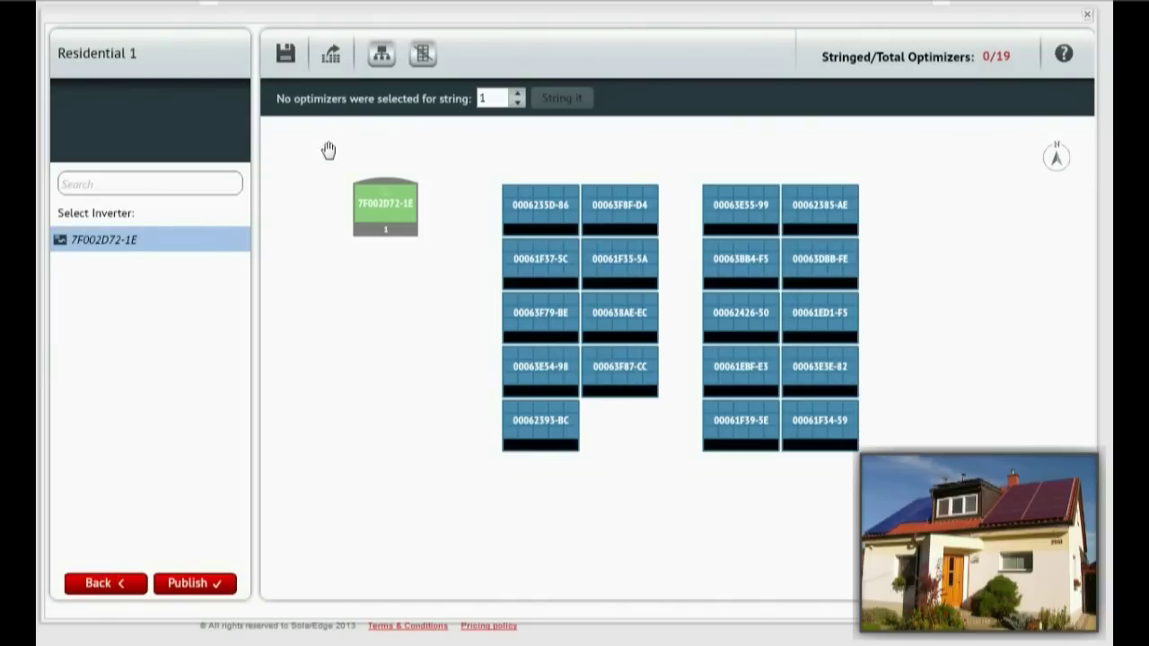
# Connect all nine optimizers of the first module group to string 1 of inverter 7F002D72-1E.
pyautogui.click(502, 106)
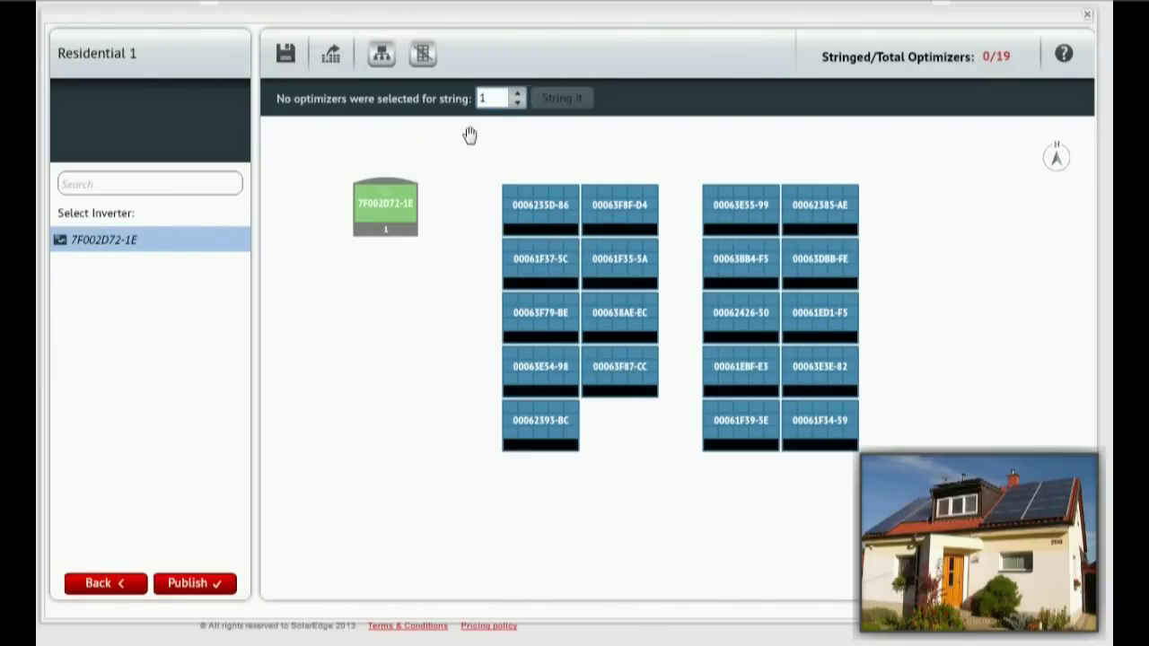
pyautogui.moveTo(466, 160); pyautogui.dragTo(676, 473)
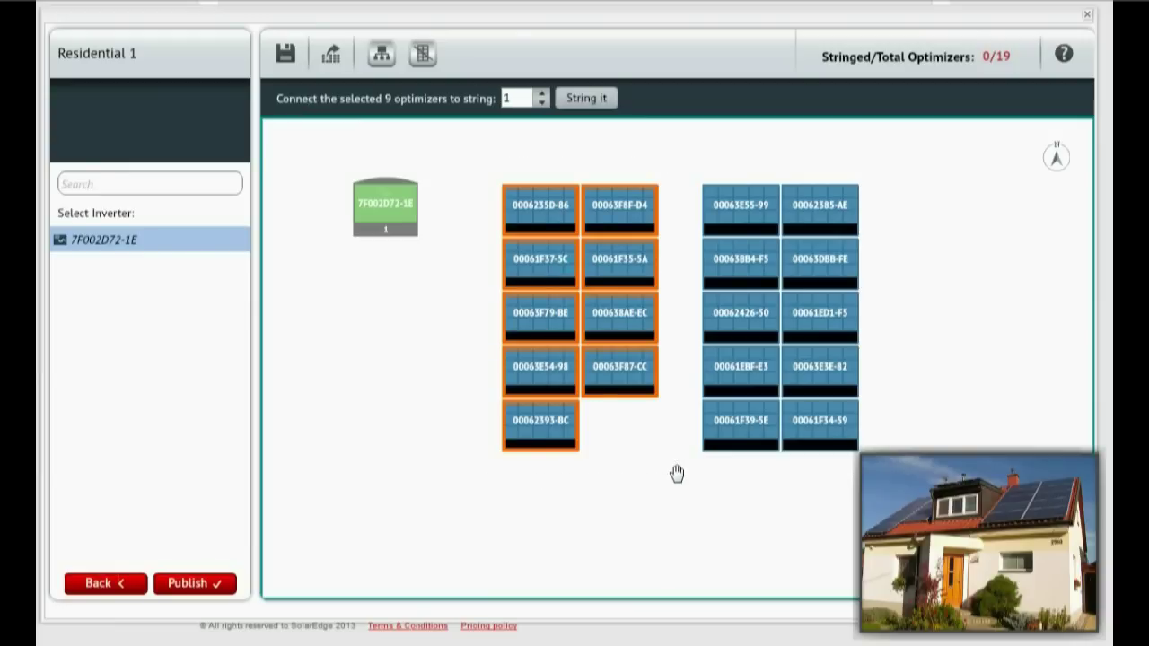
pyautogui.click(594, 106)
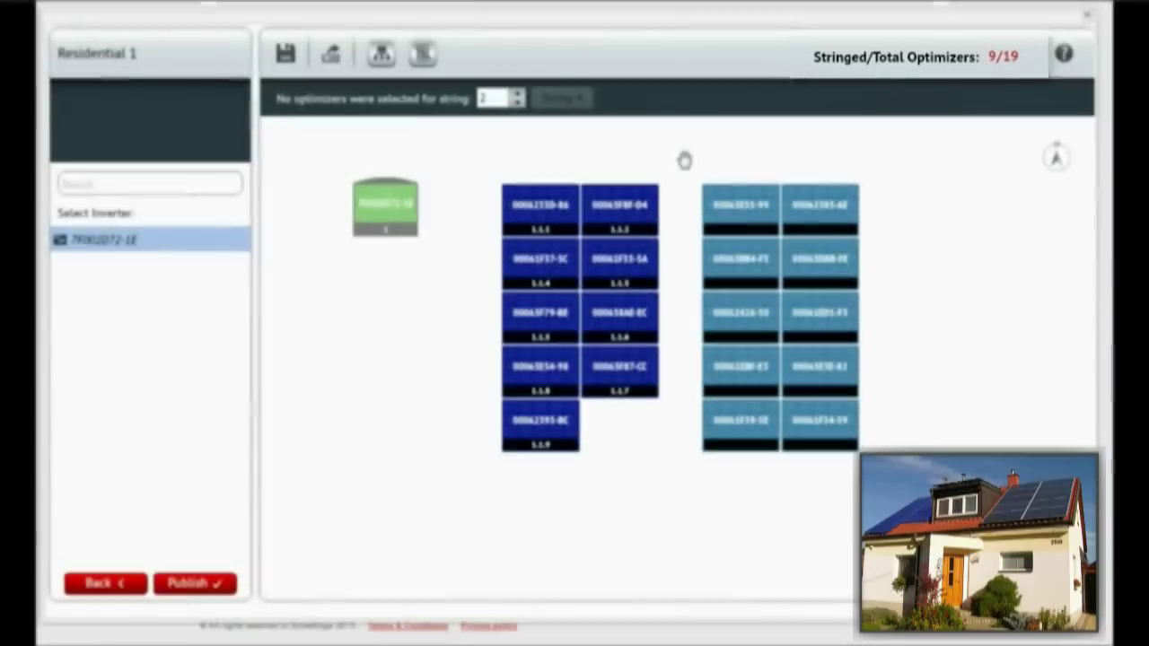
# Connect all ten optimizers of the second module group to string 2 and publish the finished site layout.
pyautogui.moveTo(680, 168); pyautogui.dragTo(882, 466)
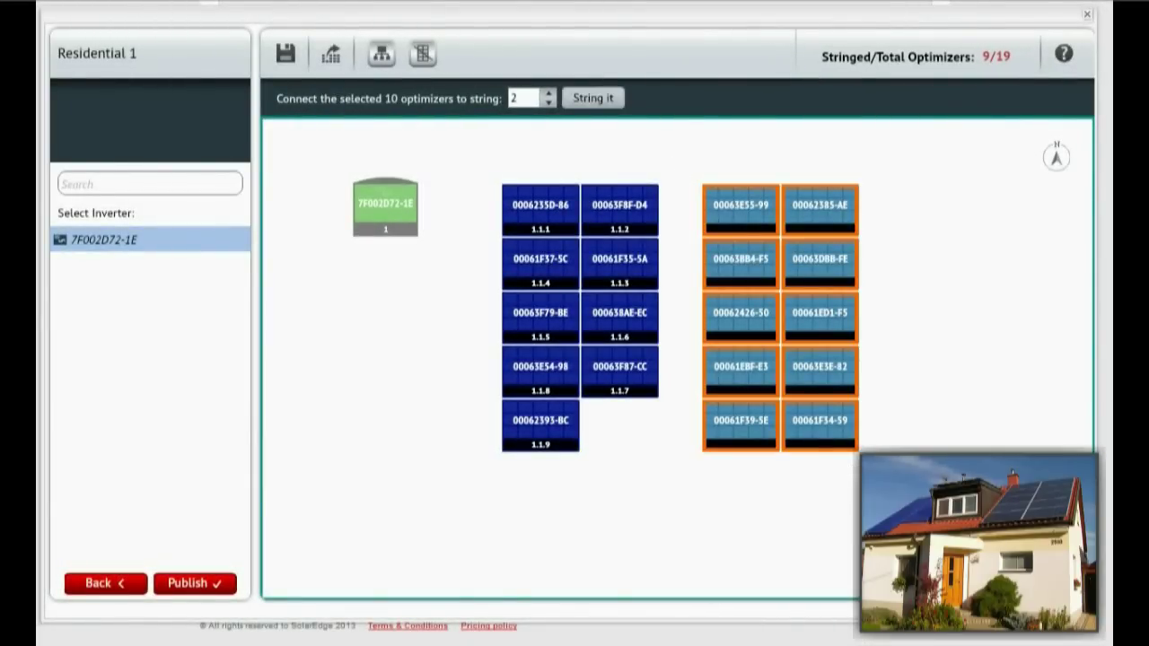
pyautogui.click(628, 99)
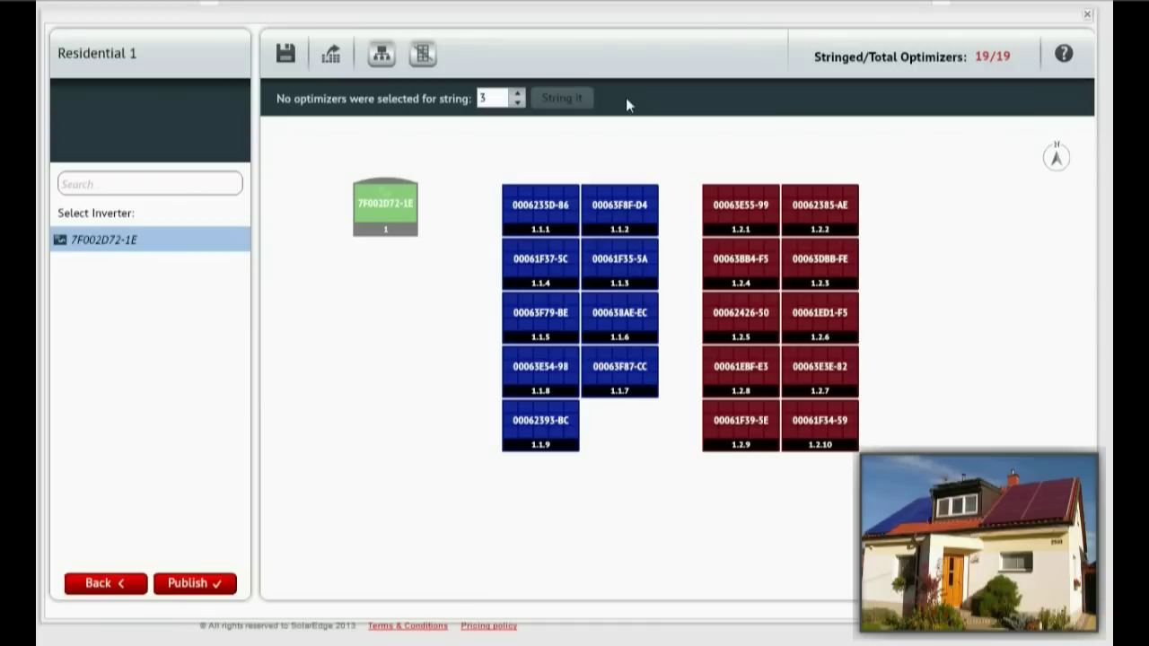
pyautogui.click(505, 165)
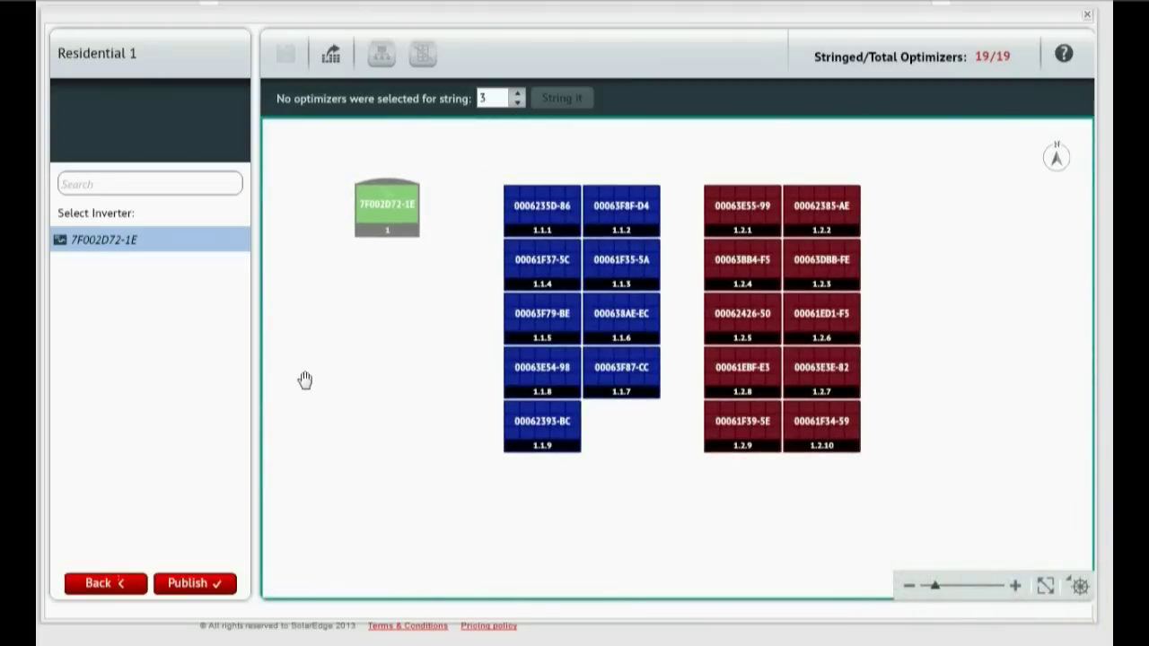
pyautogui.click(199, 584)
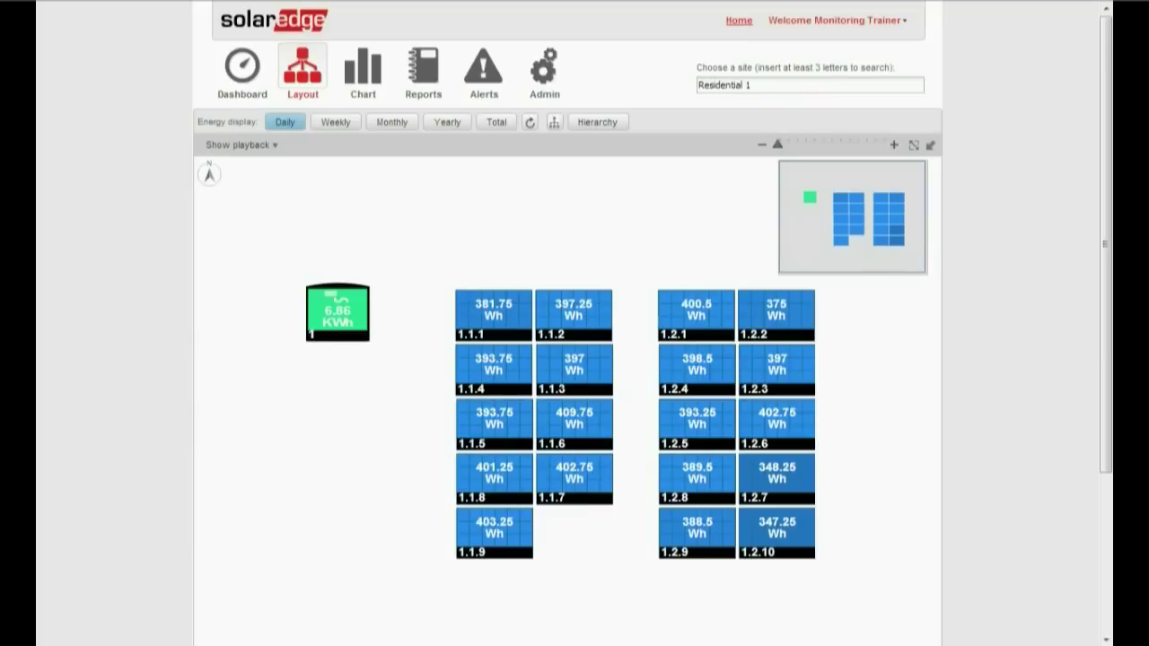